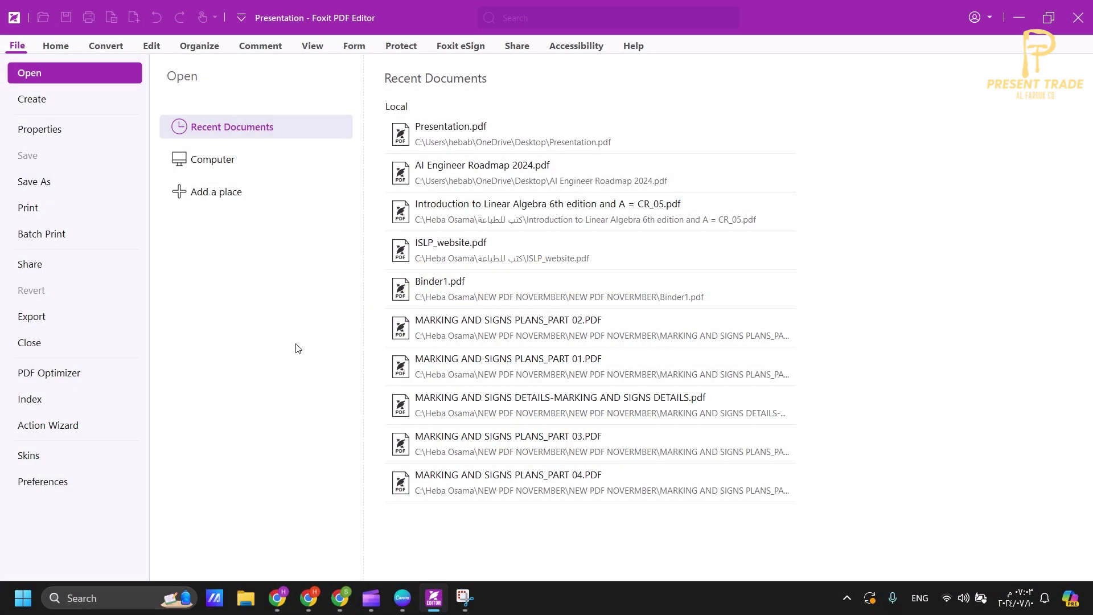
- Open Presentation.pdf from the recent documents list
{"action": "left_click", "coordinate": [470, 136]}
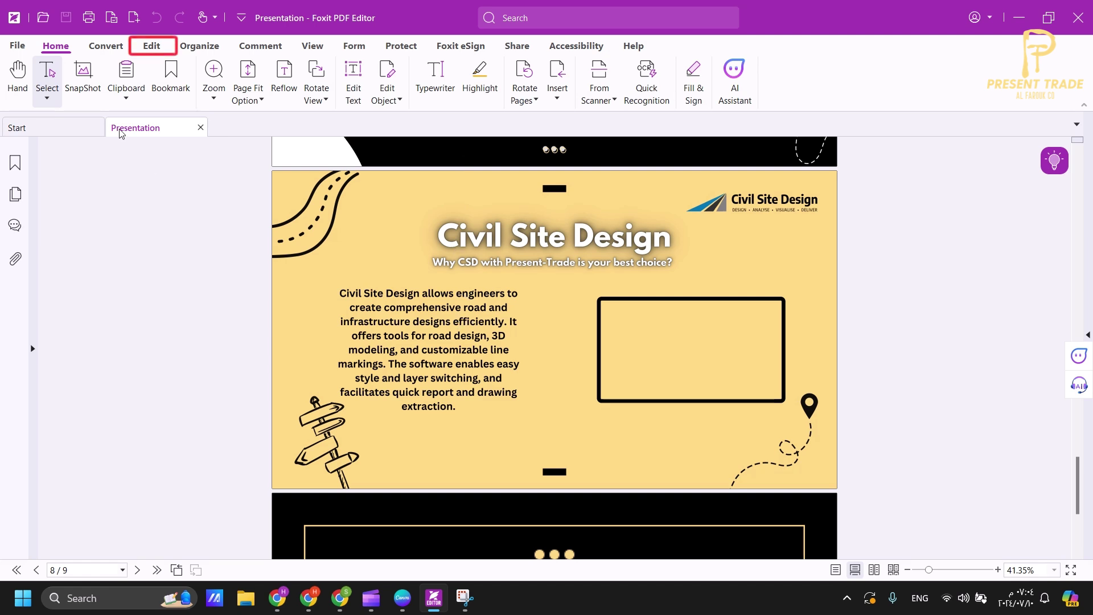
- Draw a media frame over the black box and choose the Kerb Return MP4 from the YouTube folder
{"action": "left_click", "coordinate": [152, 46]}
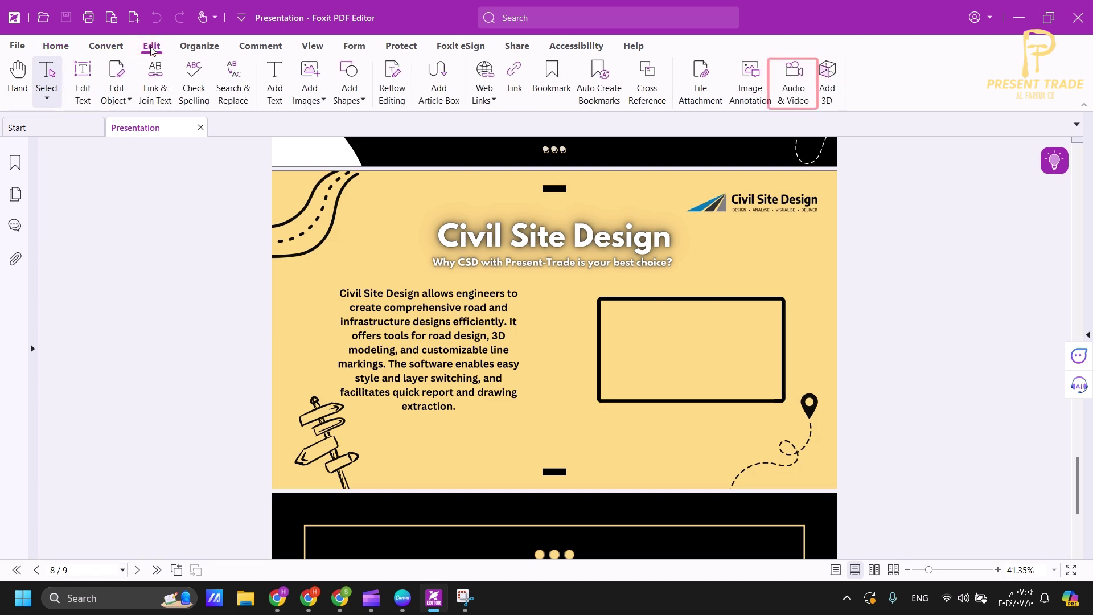
{"action": "left_click", "coordinate": [789, 89]}
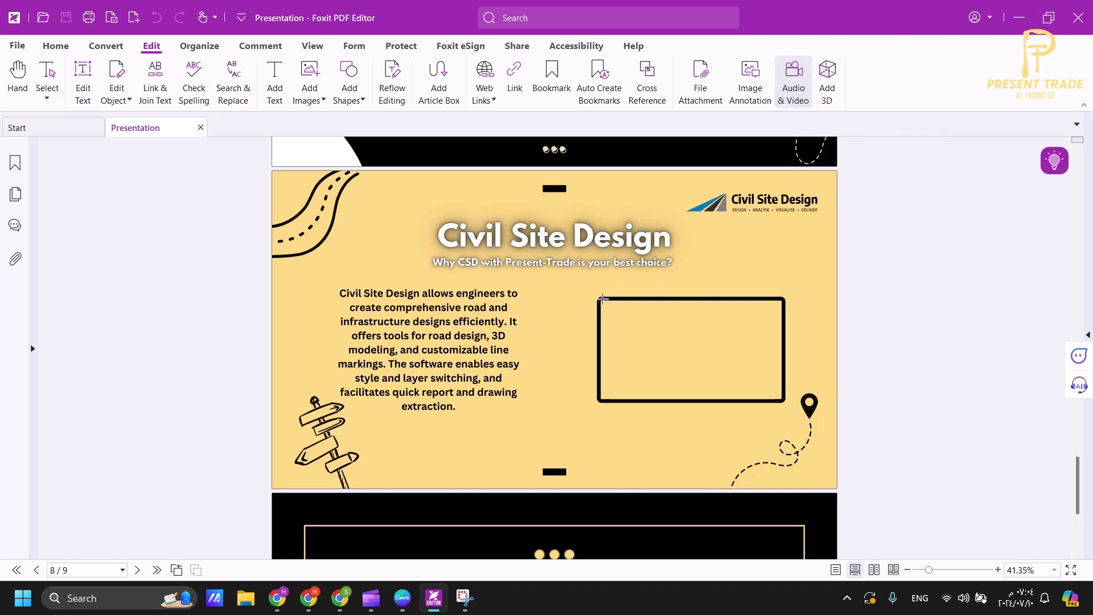
{"action": "left_click_drag", "start_coordinate": [601, 301], "coordinate": [782, 400]}
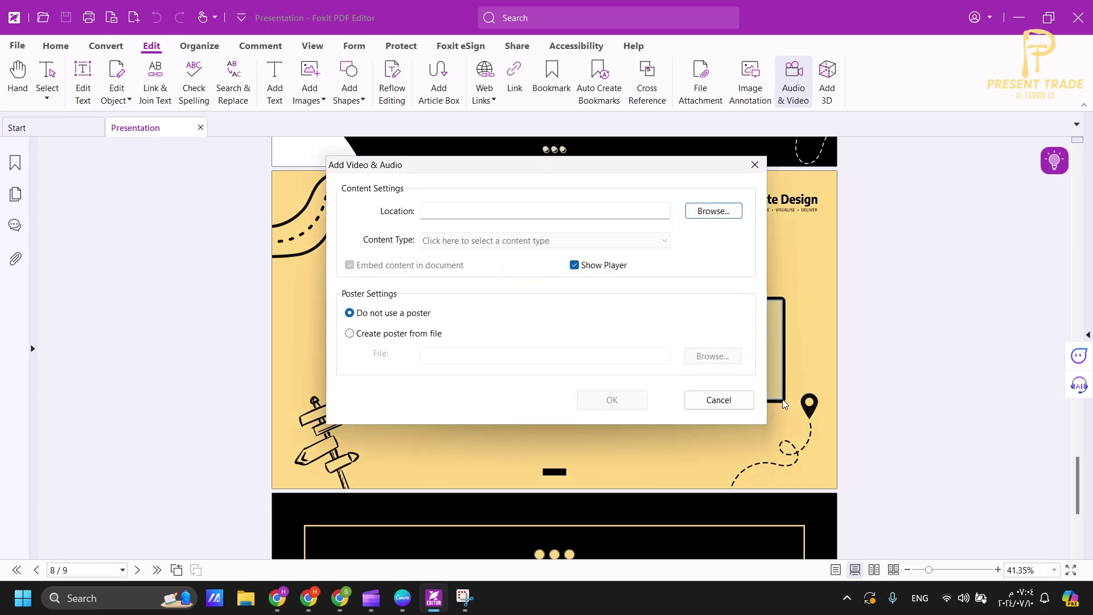
{"action": "left_click", "coordinate": [713, 210]}
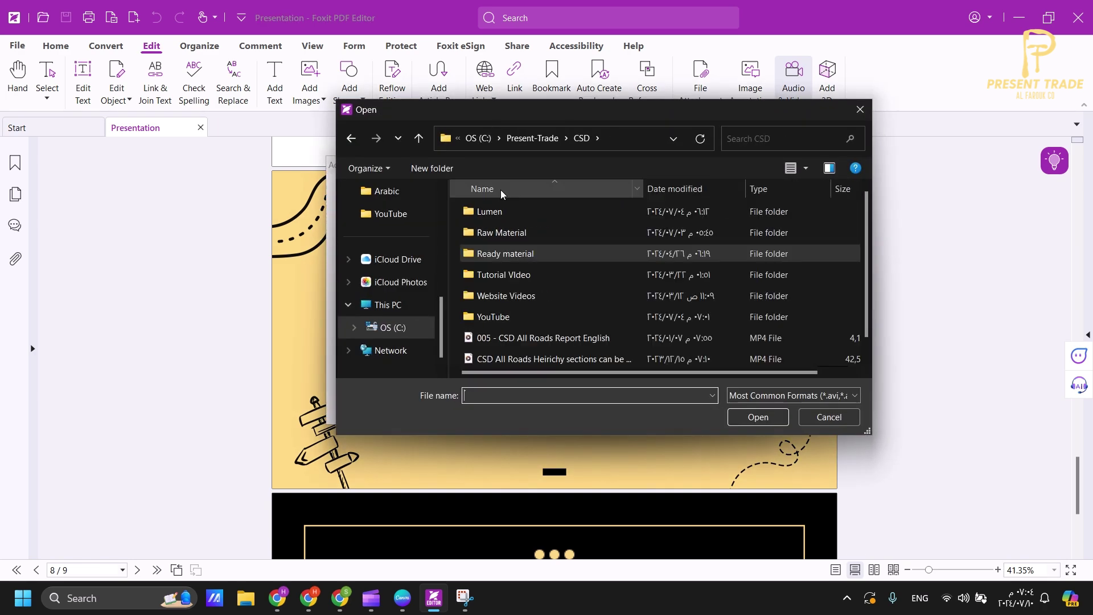
{"action": "double_click", "coordinate": [497, 189]}
{"action": "double_click", "coordinate": [814, 220]}
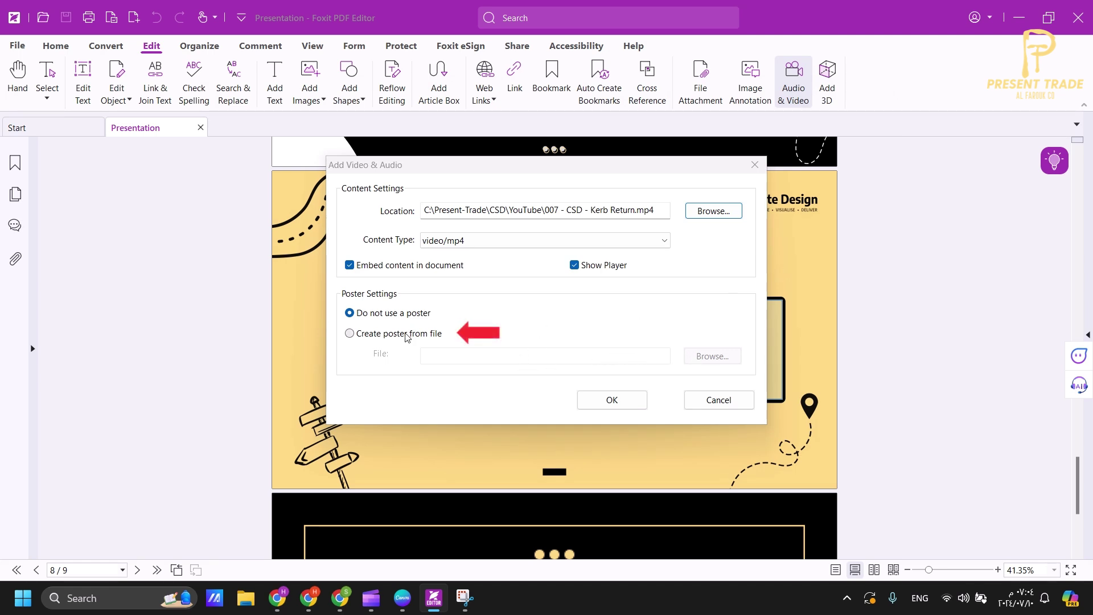
- Set the Kerb Return thumbnail from the English thumbnails folder as the poster and confirm
{"action": "left_click", "coordinate": [349, 333]}
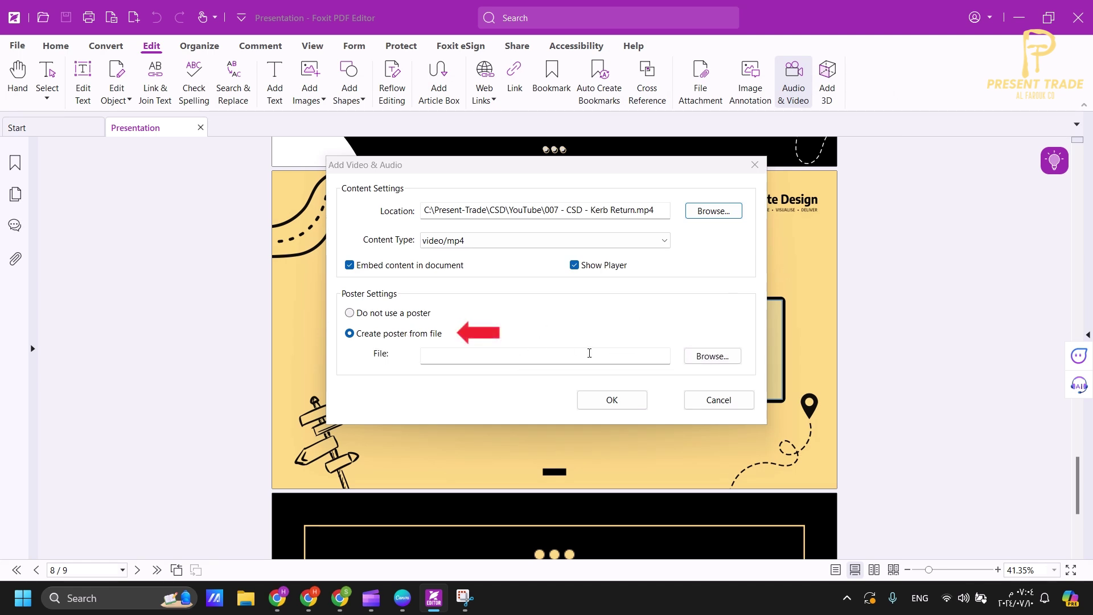
{"action": "left_click", "coordinate": [712, 357]}
{"action": "double_click", "coordinate": [579, 221]}
{"action": "double_click", "coordinate": [599, 231]}
{"action": "scroll", "coordinate": [610, 315], "scroll_direction": "down", "scroll_amount": 1}
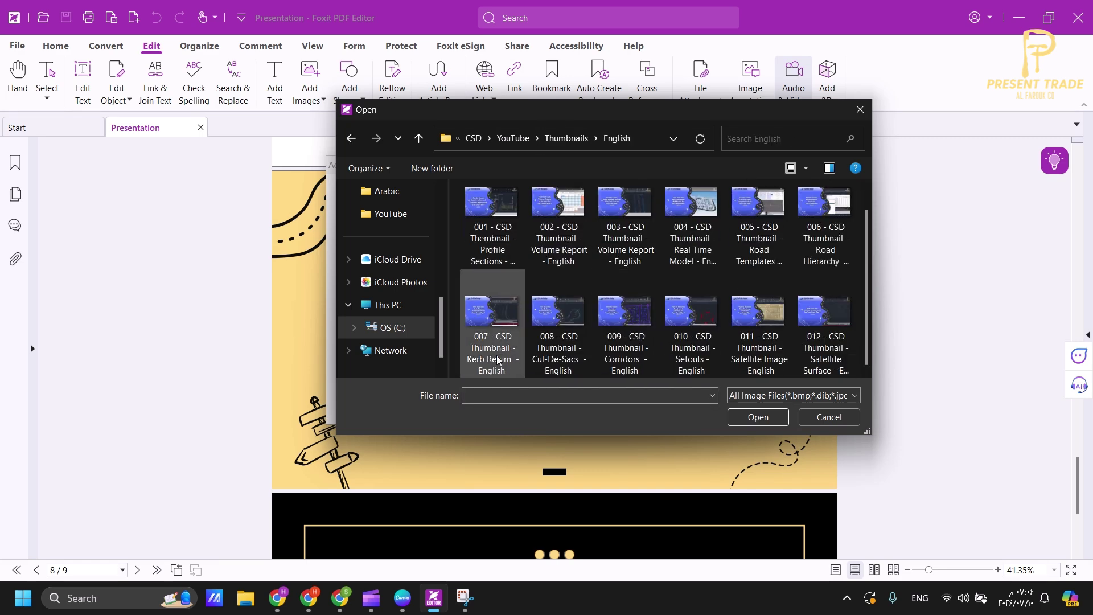
{"action": "double_click", "coordinate": [497, 359]}
{"action": "left_click", "coordinate": [612, 399]}
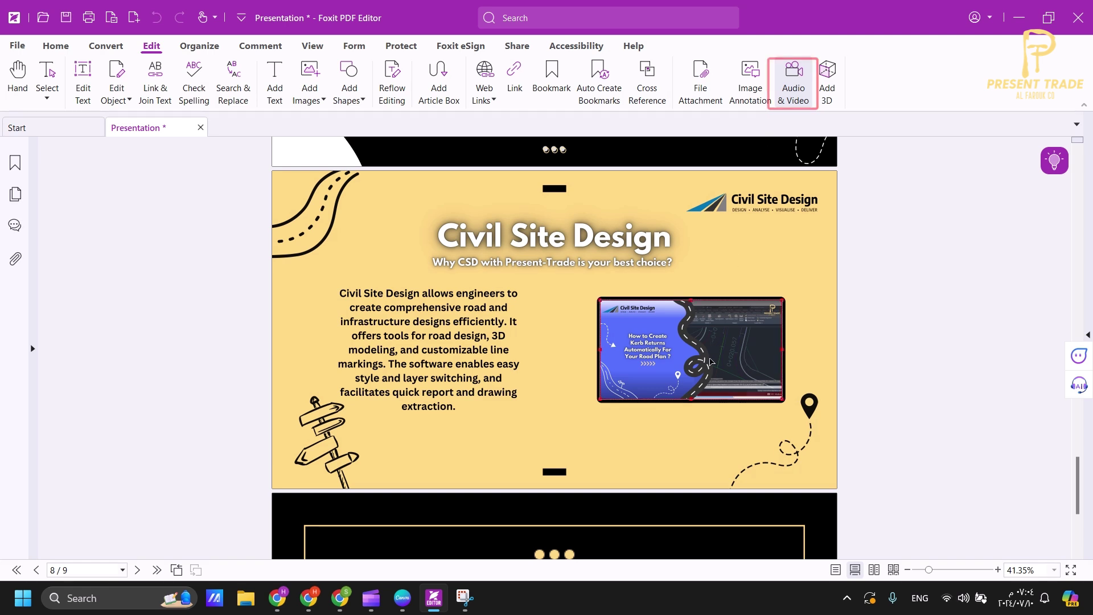
{"action": "left_click", "coordinate": [710, 362]}
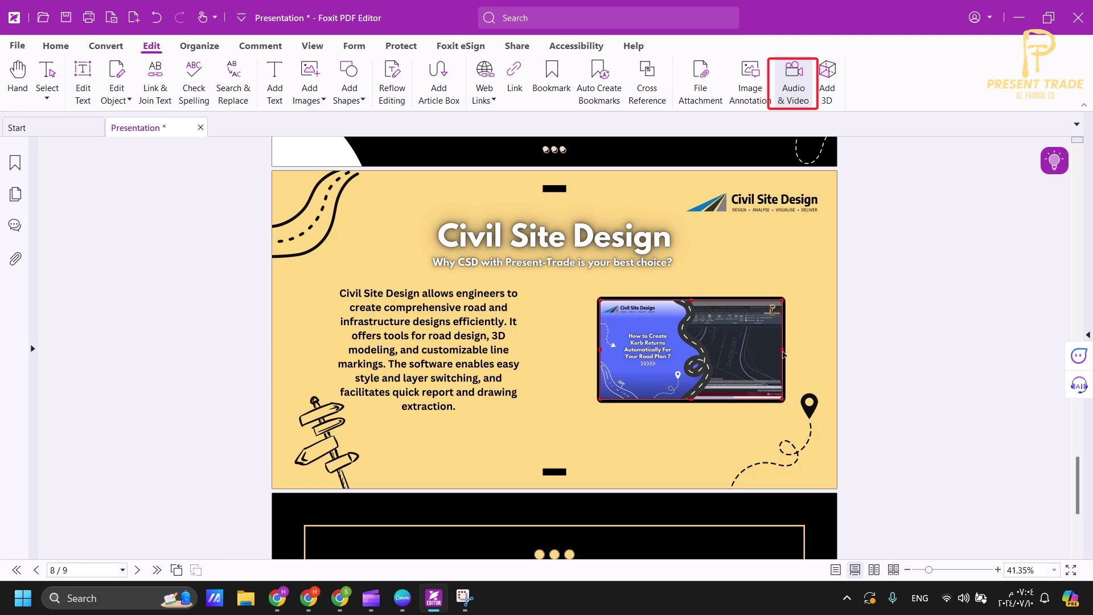
{"action": "left_click_drag", "start_coordinate": [782, 350], "coordinate": [787, 350]}
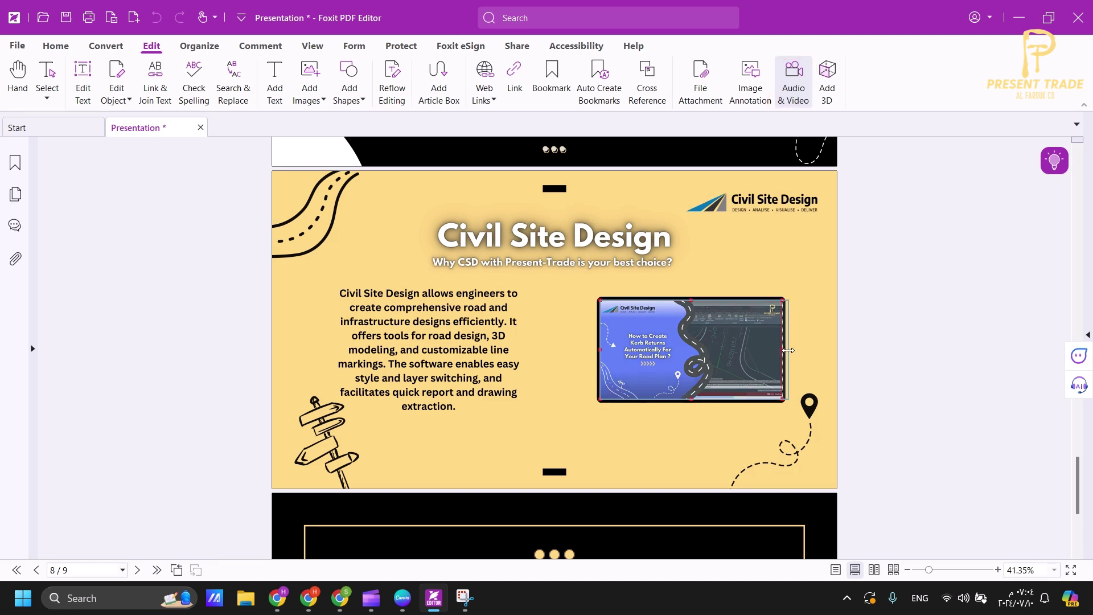
{"action": "key", "text": "ctrl+z"}
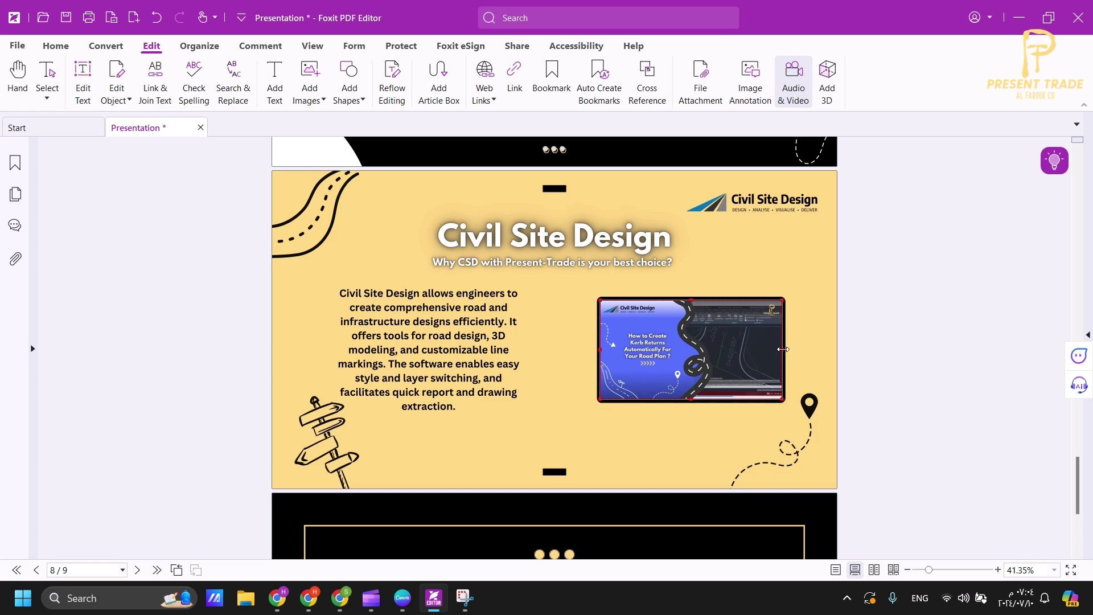
{"action": "left_click", "coordinate": [793, 81]}
{"action": "double_click", "coordinate": [716, 331]}
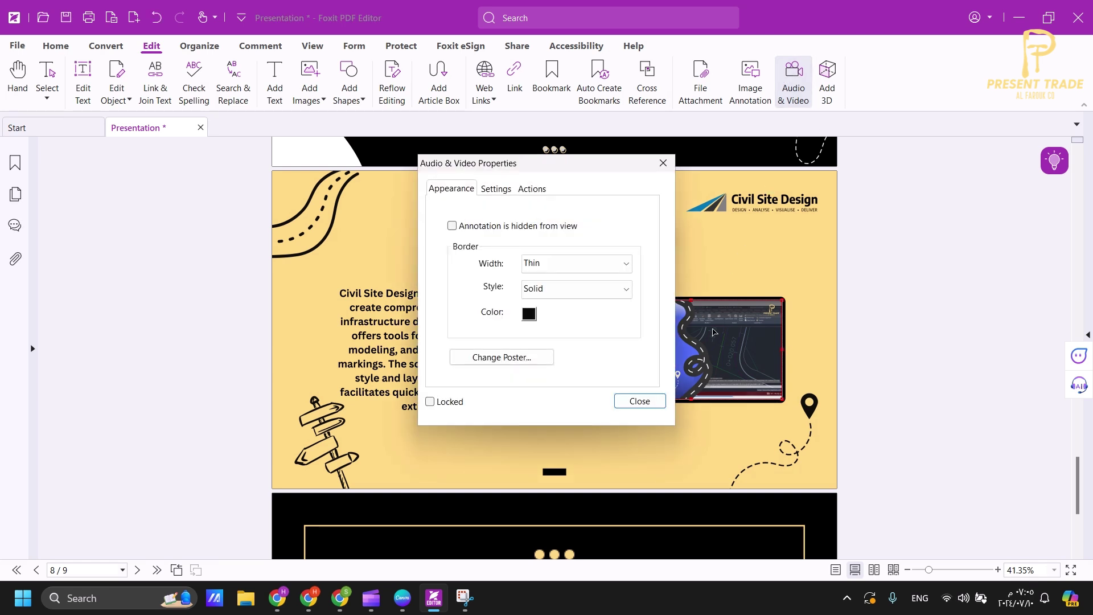
{"action": "left_click", "coordinate": [577, 264]}
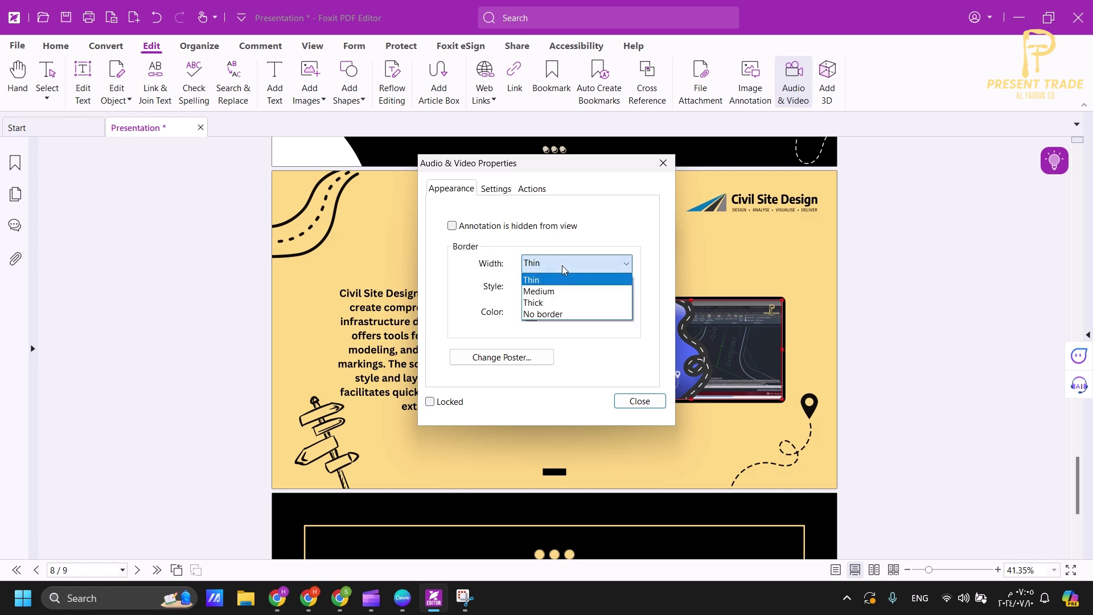
{"action": "left_click", "coordinate": [577, 287]}
{"action": "left_click", "coordinate": [495, 189]}
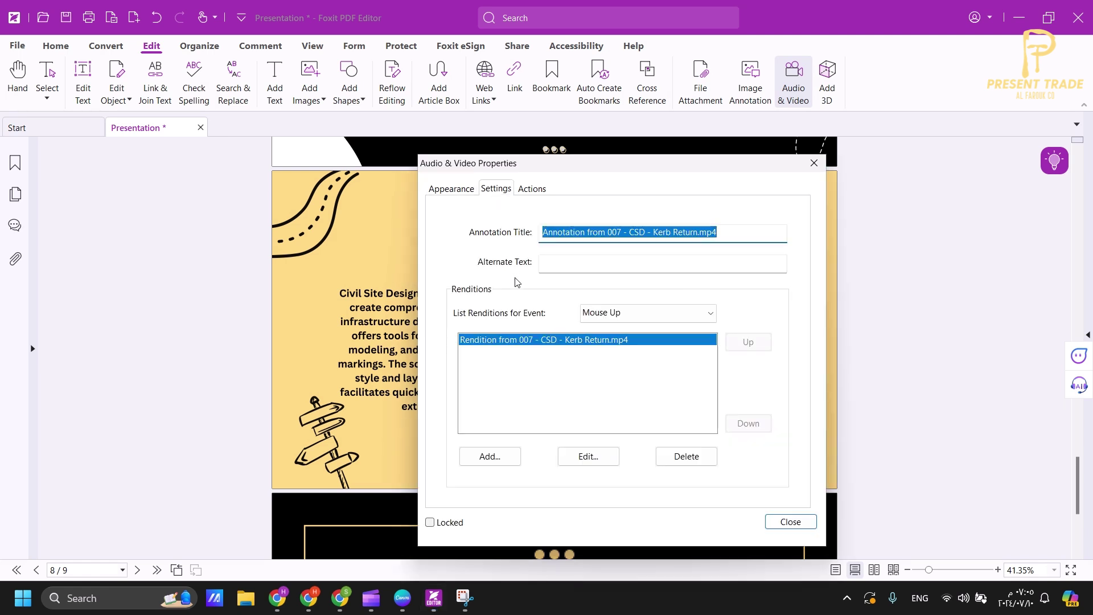
{"action": "left_click", "coordinate": [532, 189]}
{"action": "key", "text": "Escape"}
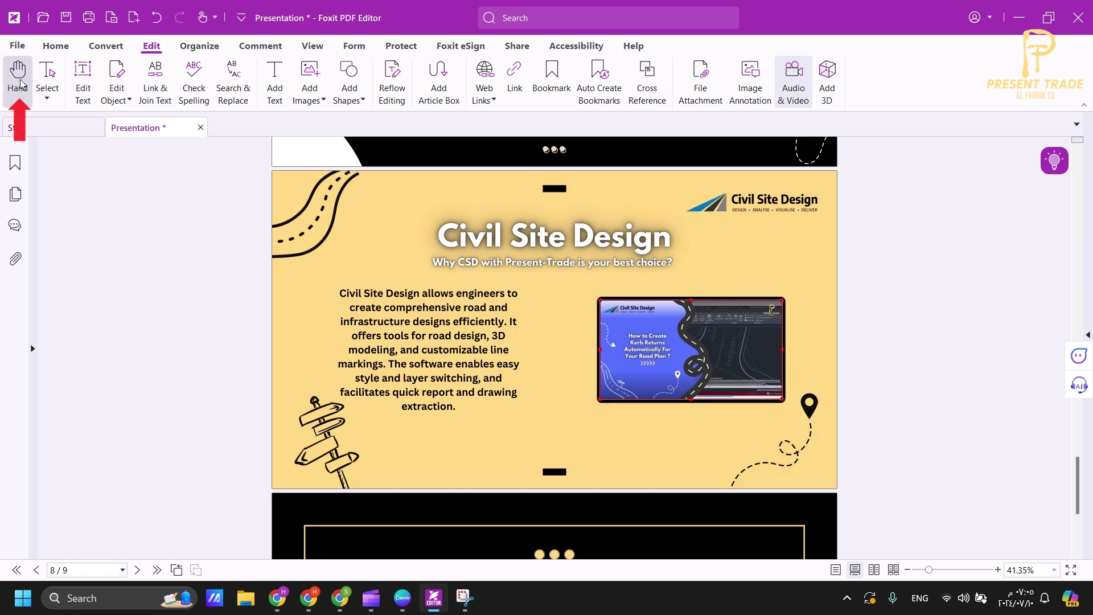
- Play the embedded Kerb Return video with the Hand tool and check its playback menu
{"action": "left_click", "coordinate": [20, 82]}
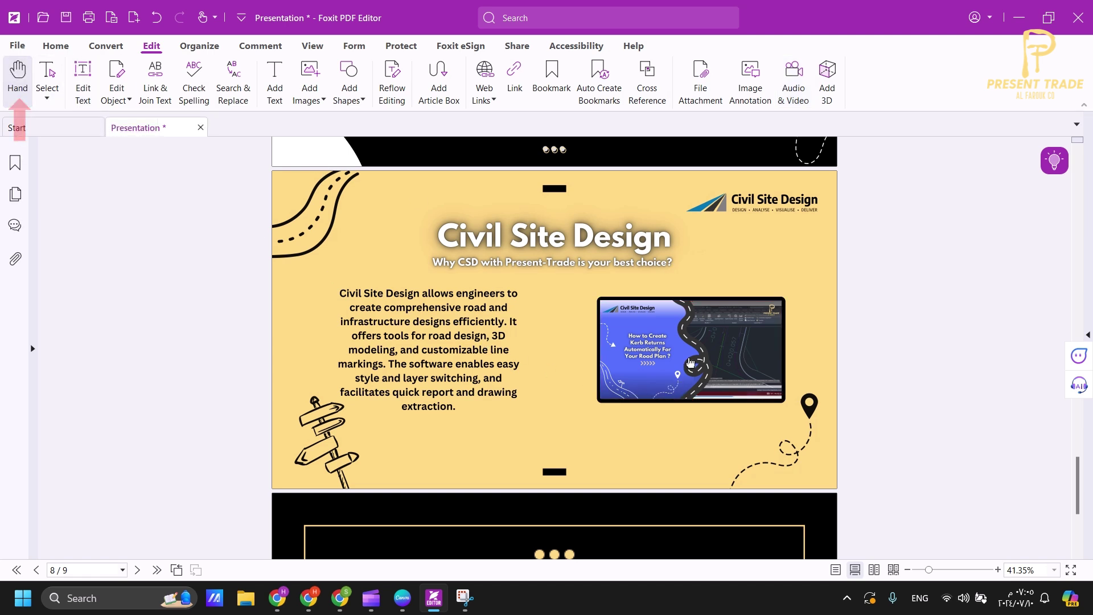
{"action": "left_click", "coordinate": [690, 362]}
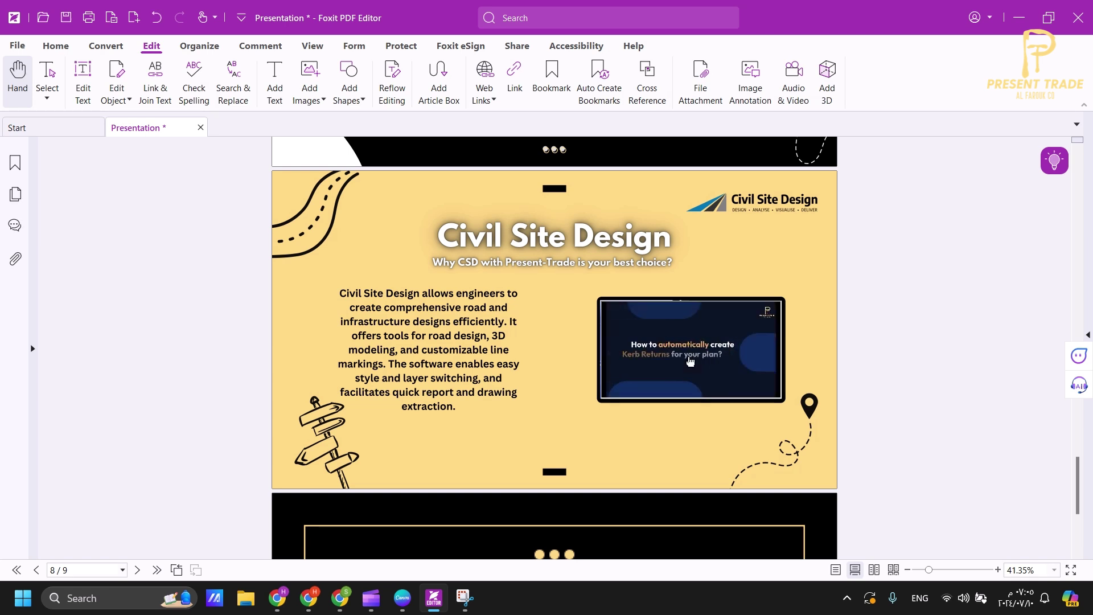
{"action": "right_click", "coordinate": [690, 362]}
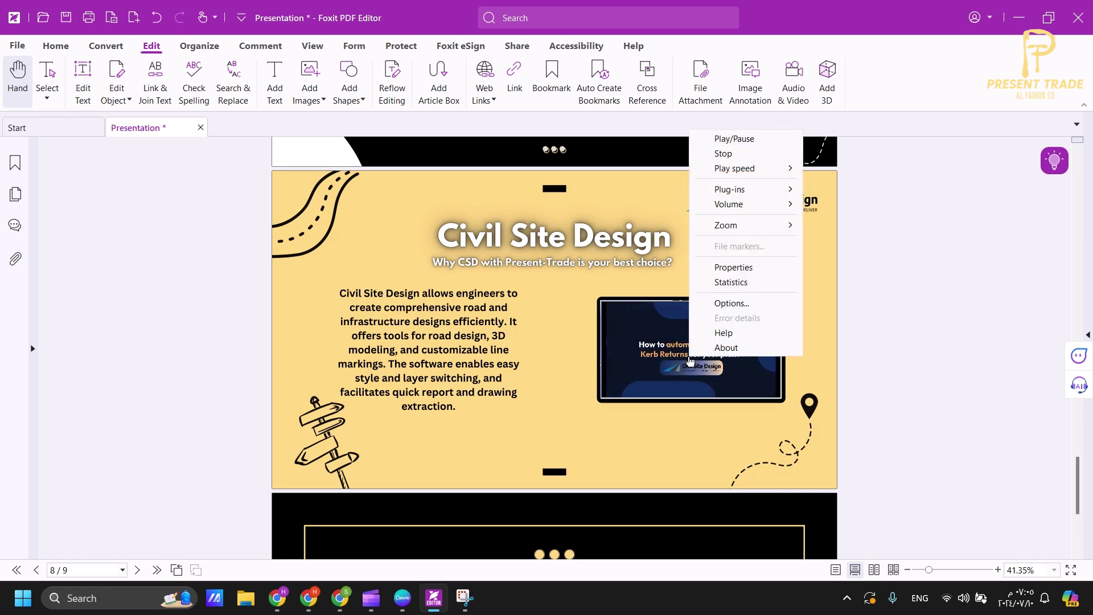
{"action": "left_click", "coordinate": [739, 139]}
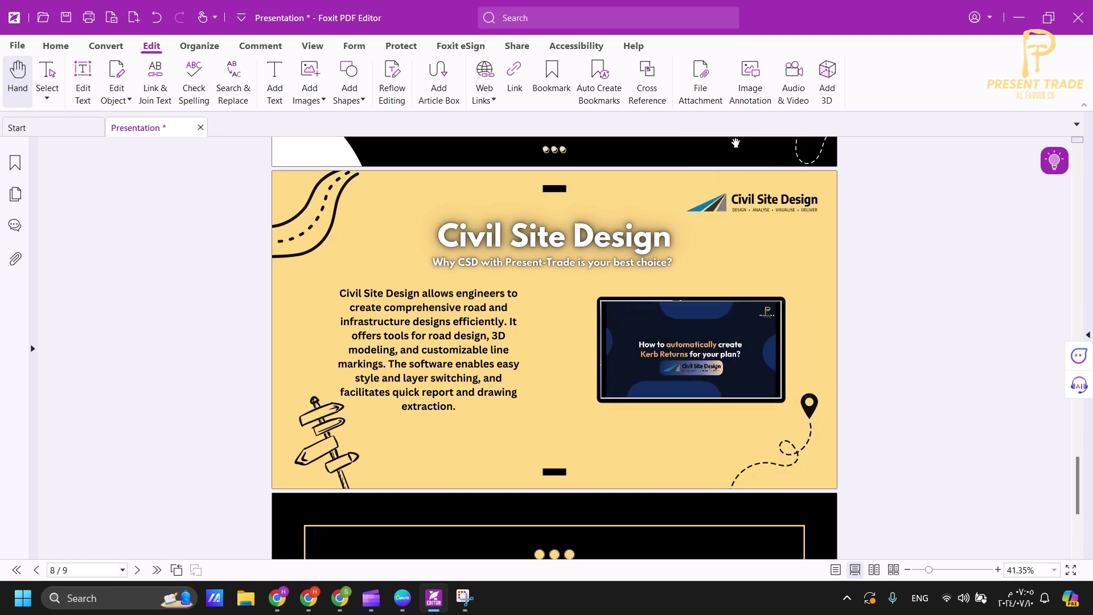
- Set the video's play speed to Slow, then reopen the player menu to stop playback
{"action": "right_click", "coordinate": [684, 339]}
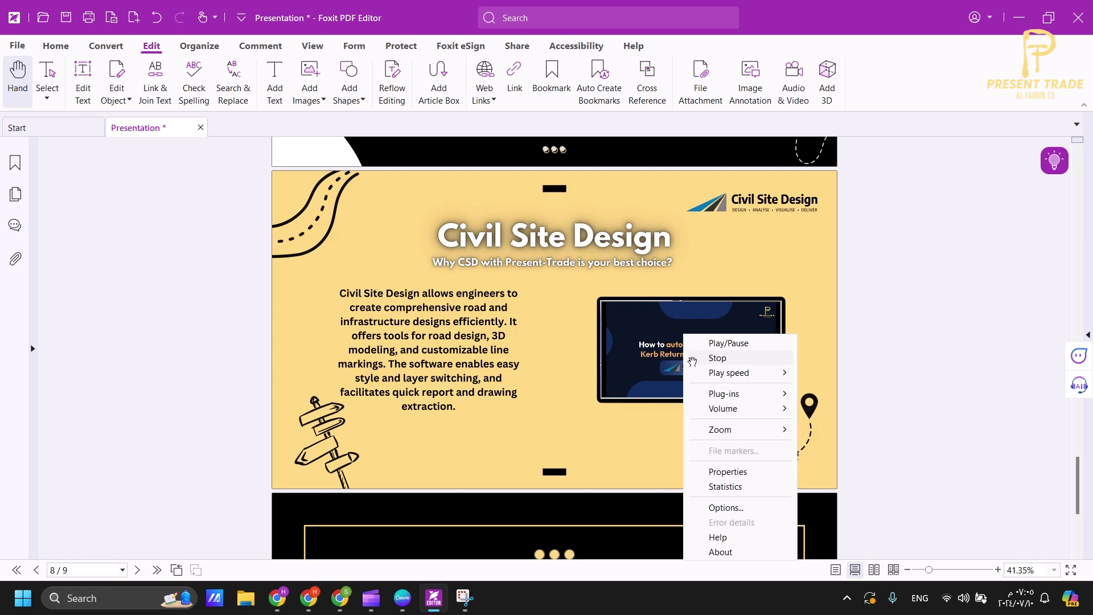
{"action": "mouse_move", "coordinate": [729, 373]}
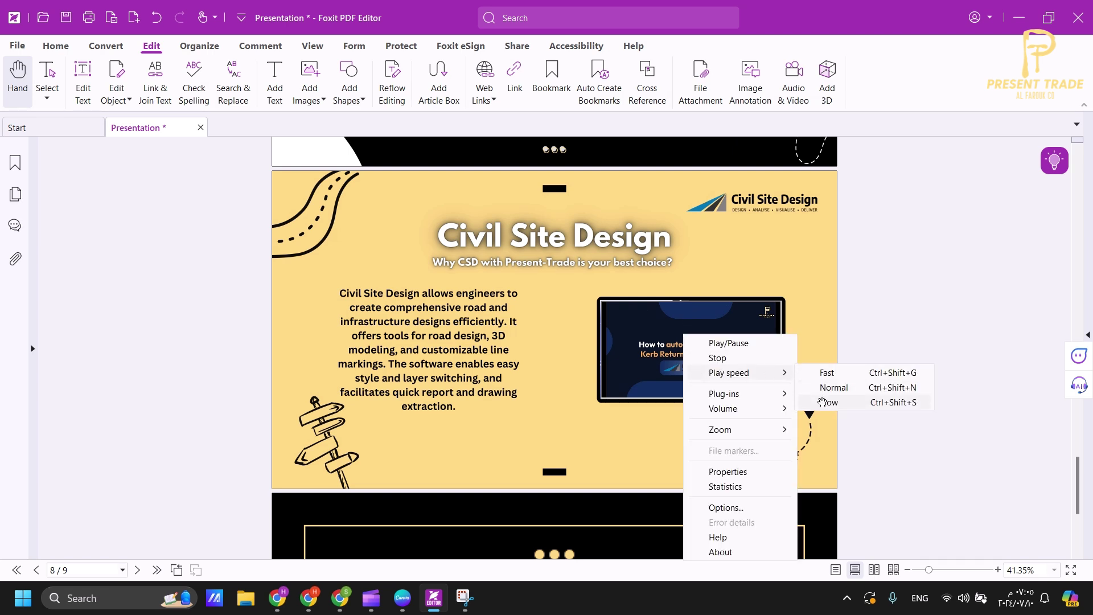
{"action": "left_click", "coordinate": [822, 402]}
{"action": "right_click", "coordinate": [683, 334]}
{"action": "right_click", "coordinate": [706, 133]}
{"action": "right_click", "coordinate": [706, 328]}
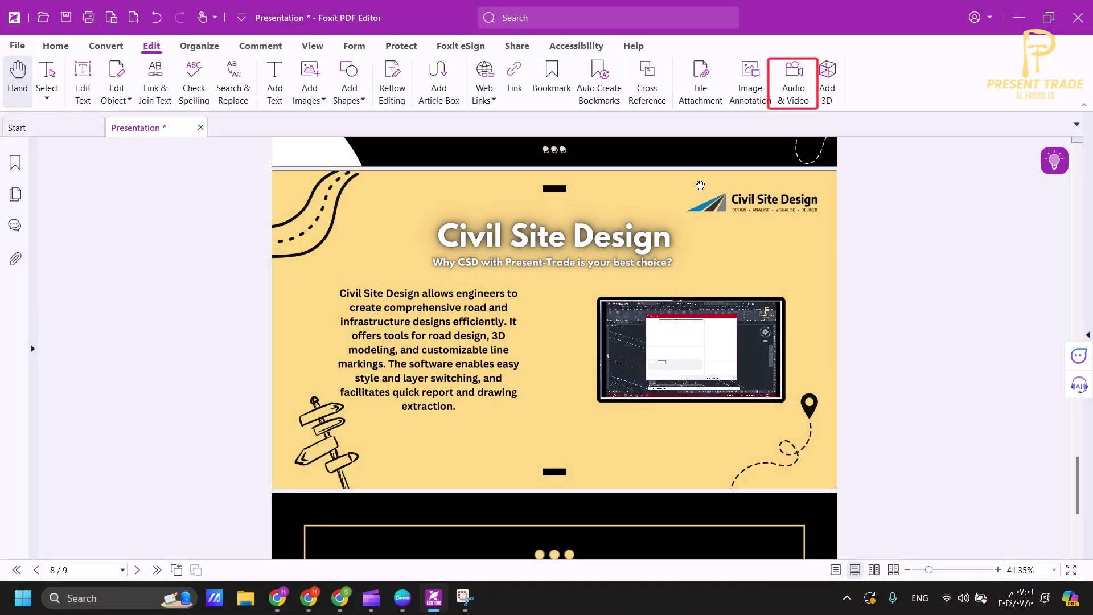
- Embed the Kerb Return audio from Ready material > Voice Over in a wide box below the paragraph
{"action": "left_click", "coordinate": [792, 90]}
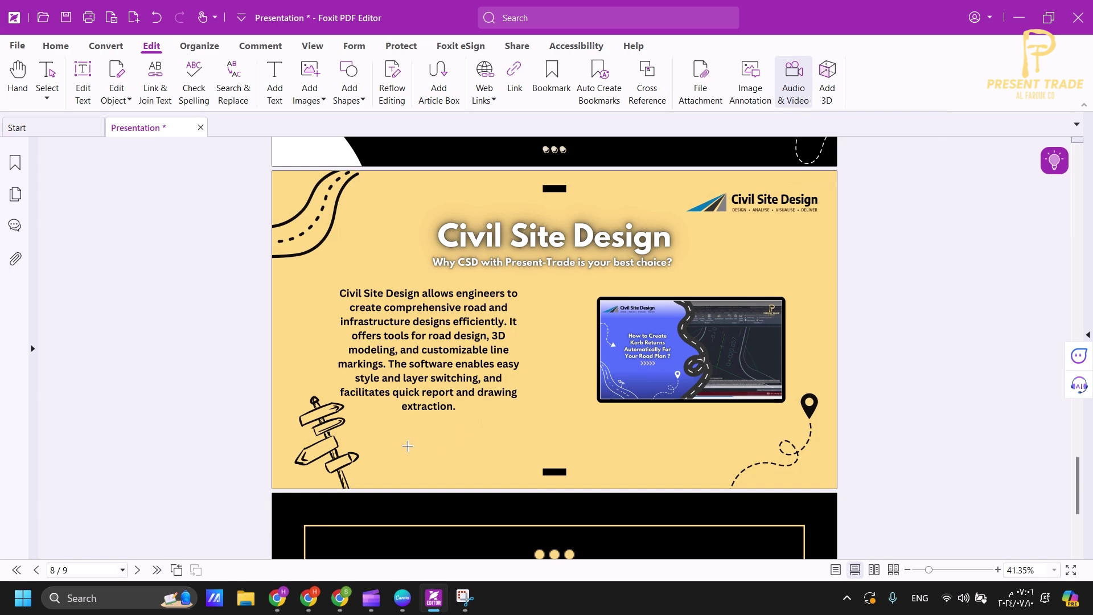
{"action": "left_click_drag", "start_coordinate": [392, 436], "coordinate": [732, 453]}
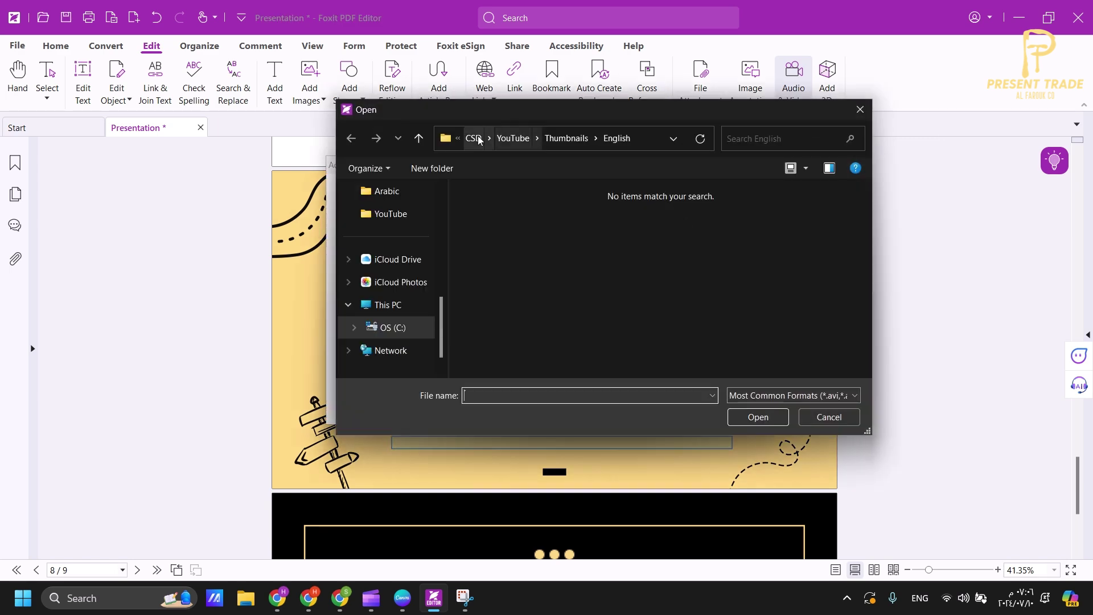
{"action": "left_click", "coordinate": [475, 138]}
{"action": "double_click", "coordinate": [496, 253]}
{"action": "double_click", "coordinate": [529, 315]}
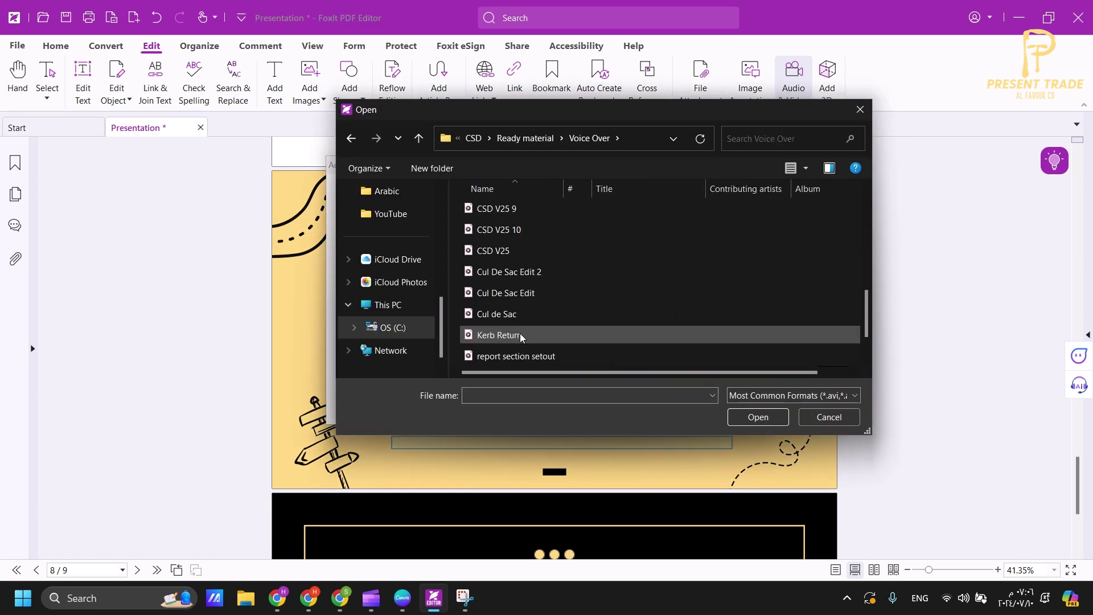
{"action": "double_click", "coordinate": [529, 333]}
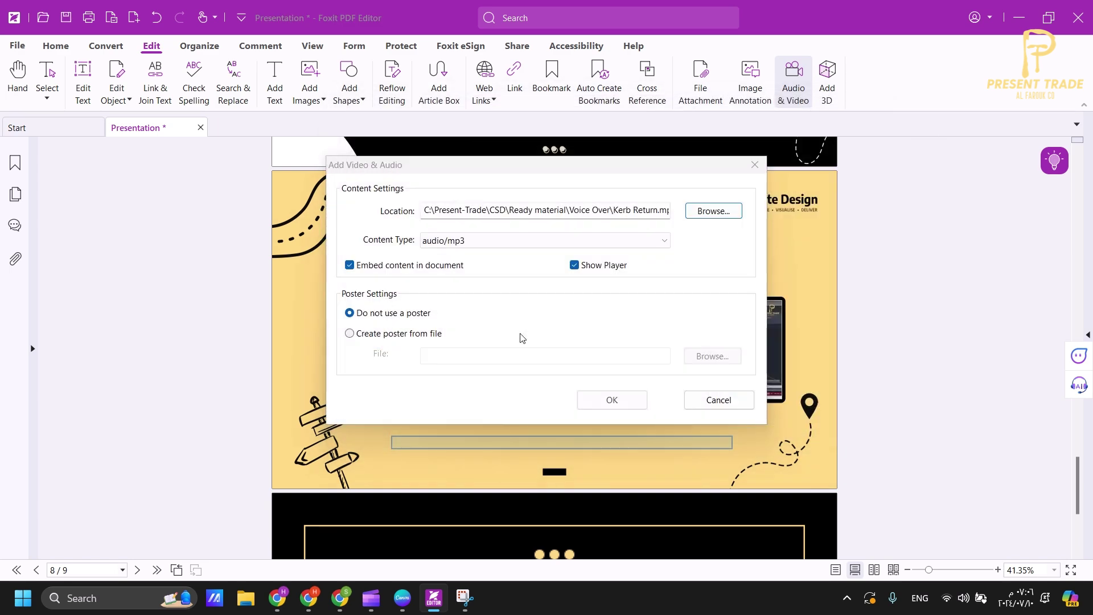
{"action": "left_click", "coordinate": [611, 400]}
- Review the audio box's playback and border appearance properties
{"action": "double_click", "coordinate": [517, 449]}
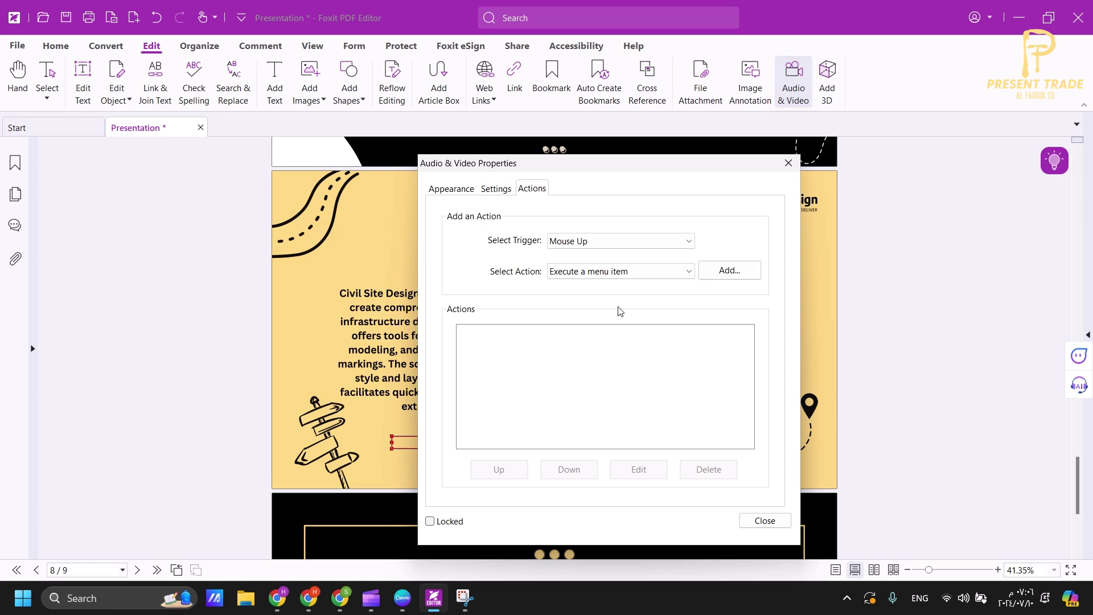
{"action": "left_click", "coordinate": [496, 188]}
{"action": "left_click", "coordinate": [451, 188]}
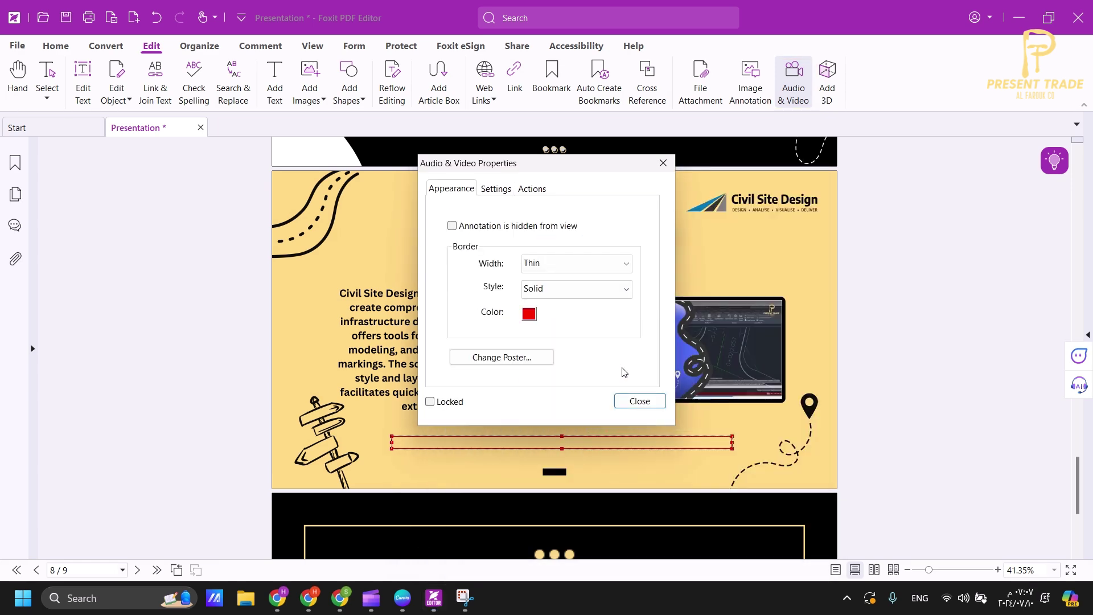
- Close Properties, play the Kerb Return audio with the Hand tool, and check its player menu
{"action": "left_click", "coordinate": [639, 401]}
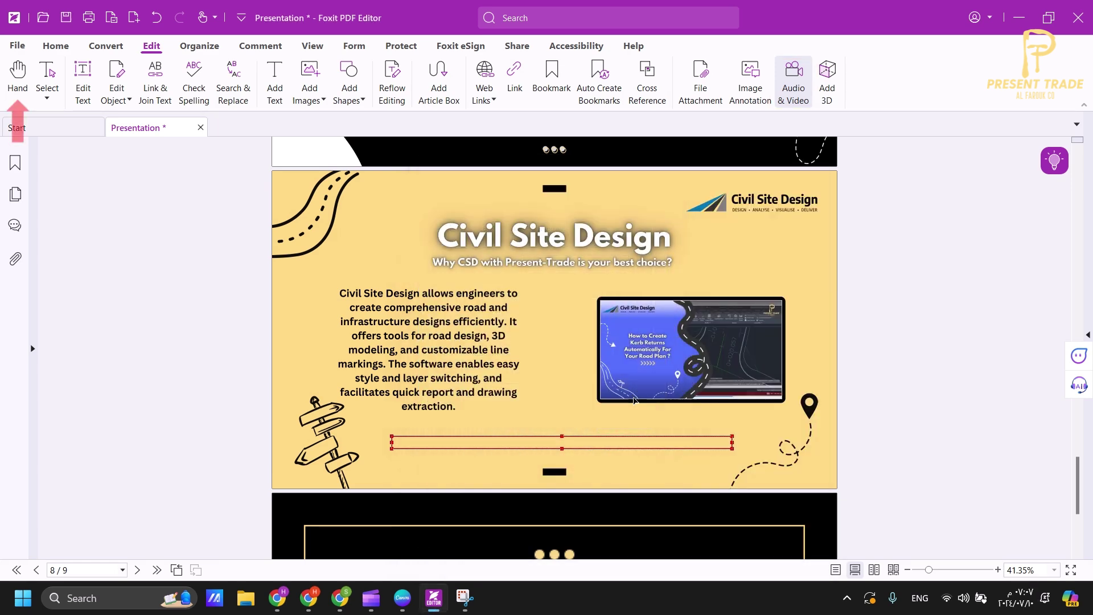
{"action": "left_click", "coordinate": [18, 77]}
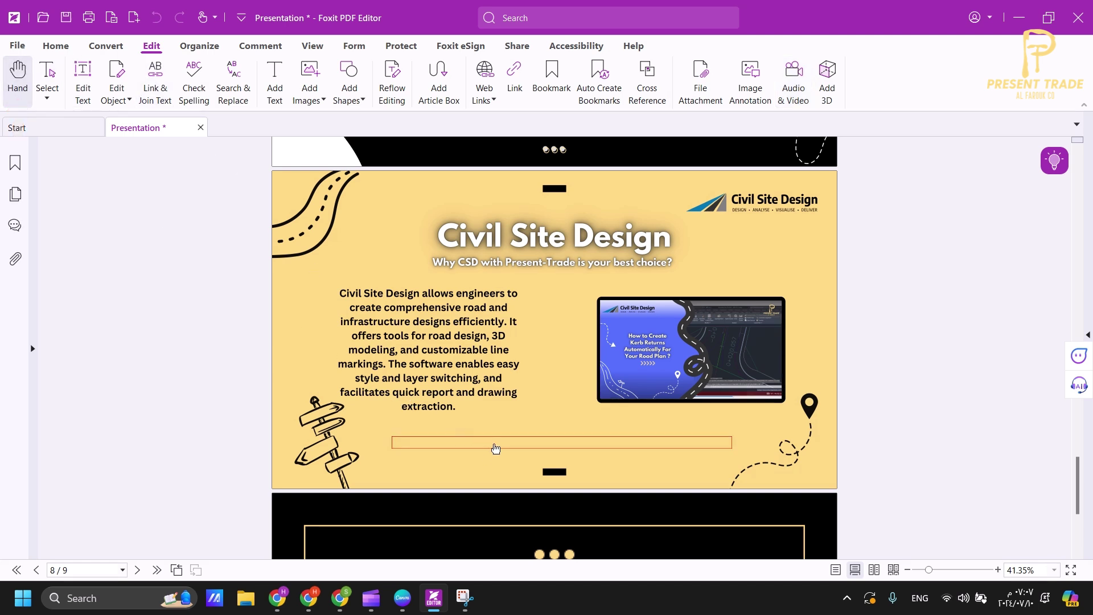
{"action": "left_click", "coordinate": [495, 448]}
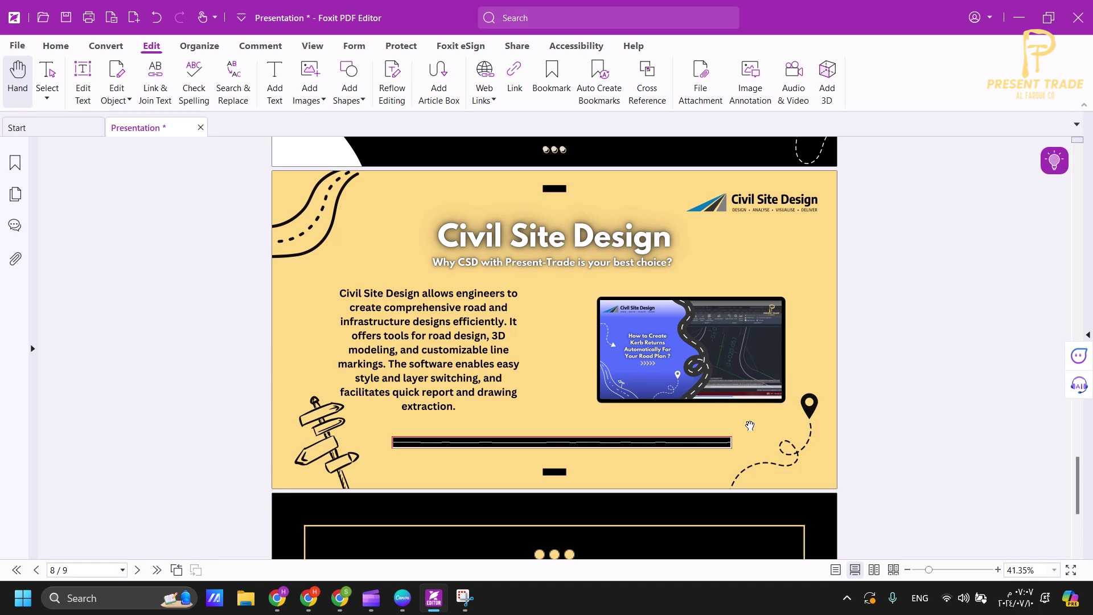
{"action": "right_click", "coordinate": [681, 443]}
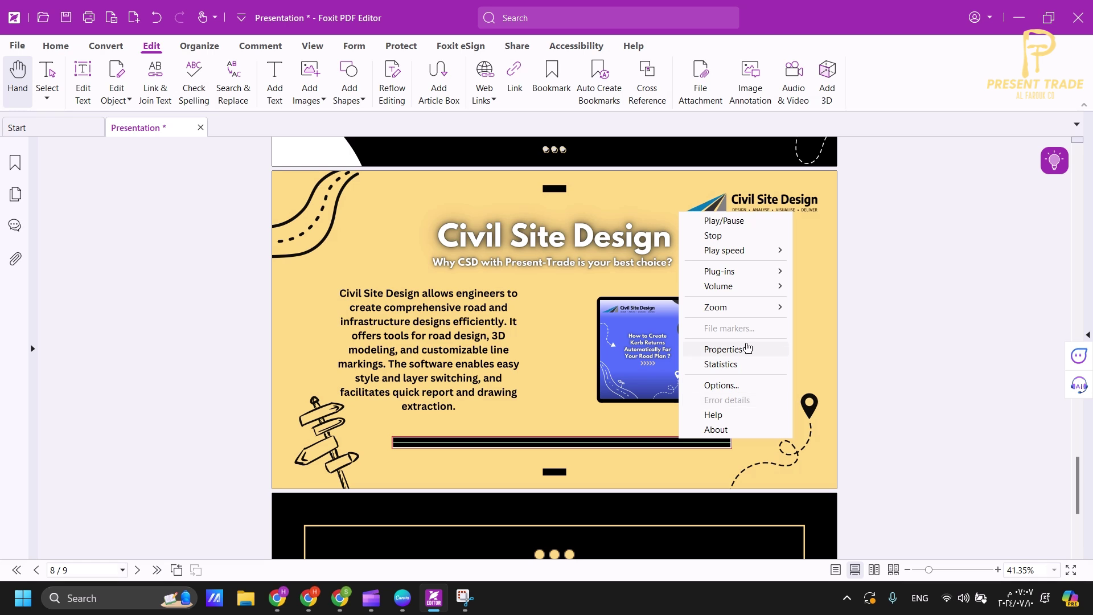
{"action": "left_click", "coordinate": [739, 450]}
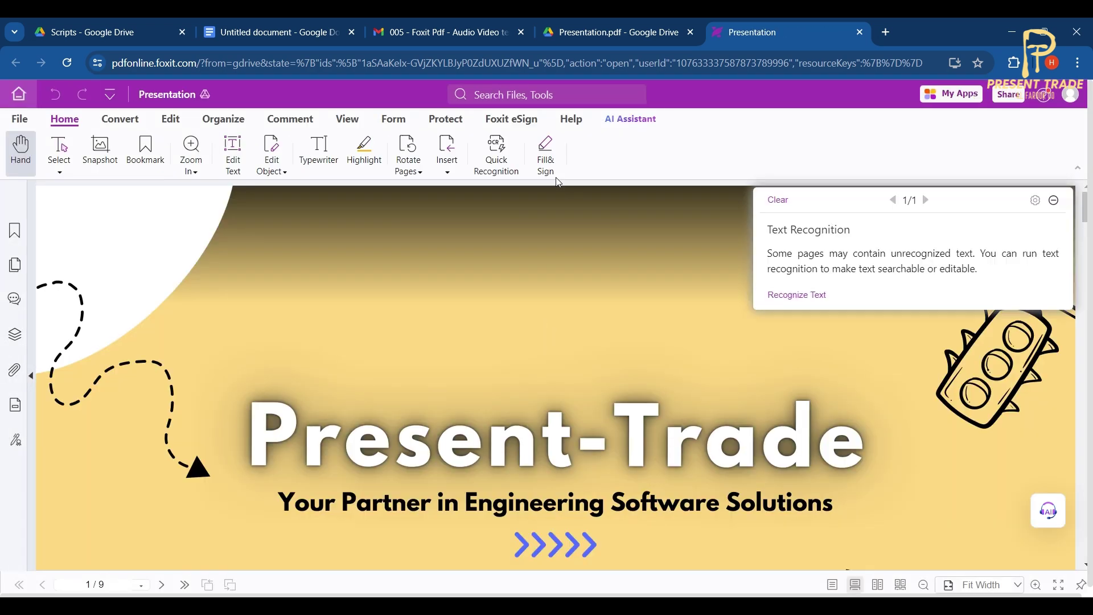
{"action": "scroll", "coordinate": [516, 274], "scroll_direction": "down", "scroll_amount": 10}
{"action": "scroll", "coordinate": [516, 273], "scroll_direction": "down", "scroll_amount": 10}
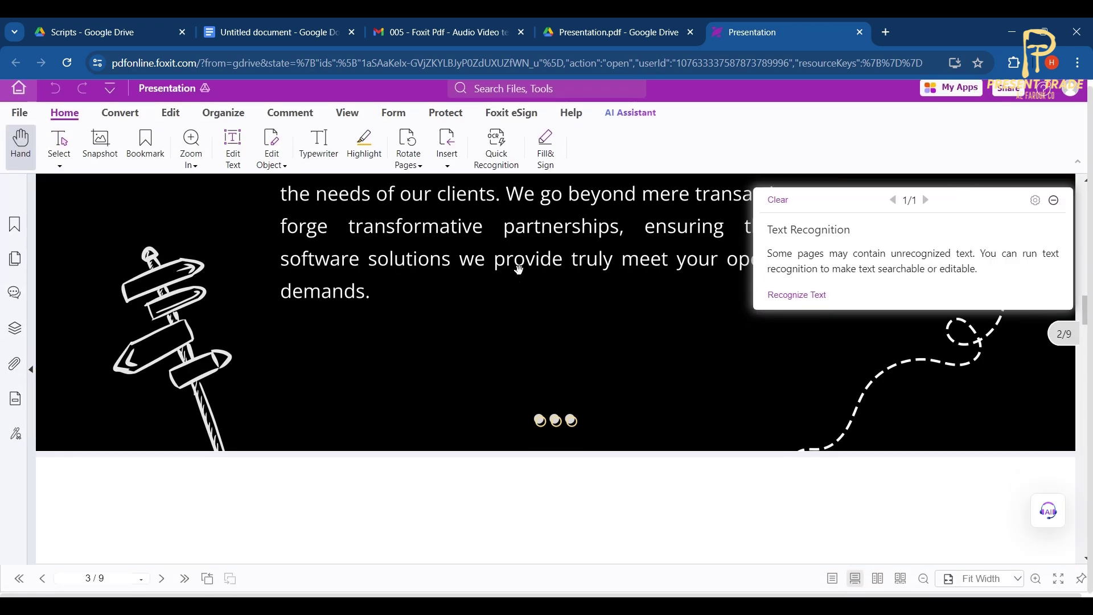
{"action": "scroll", "coordinate": [516, 274], "scroll_direction": "down", "scroll_amount": 10}
{"action": "scroll", "coordinate": [517, 273], "scroll_direction": "down", "scroll_amount": 10}
{"action": "scroll", "coordinate": [519, 270], "scroll_direction": "down", "scroll_amount": 2}
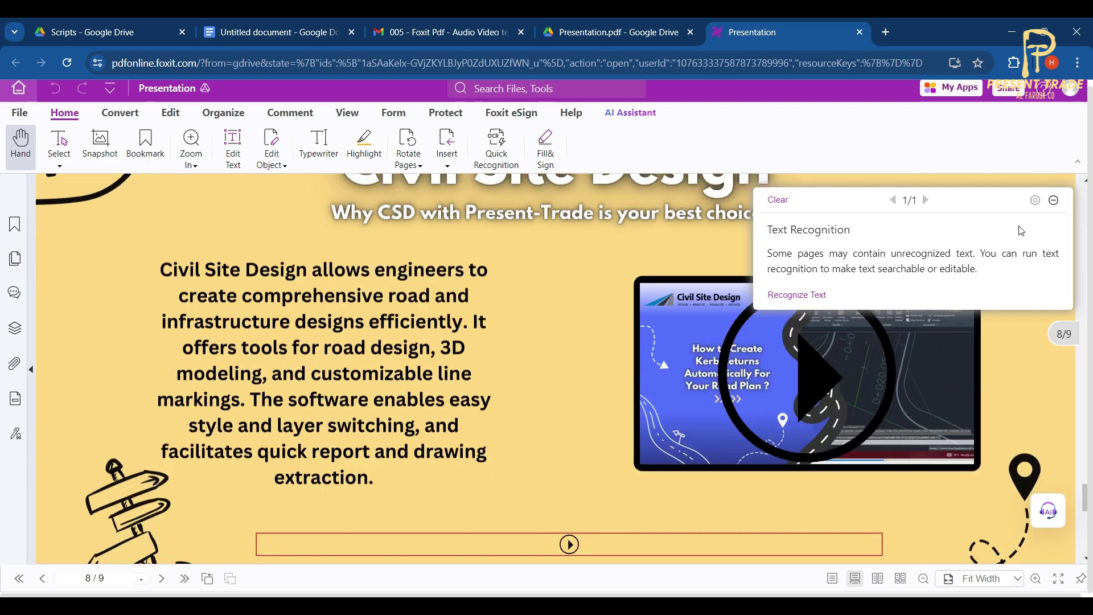
- Dismiss the Text Recognition notice, play the video from about 1:12, and start the audio clip
{"action": "left_click", "coordinate": [1053, 201]}
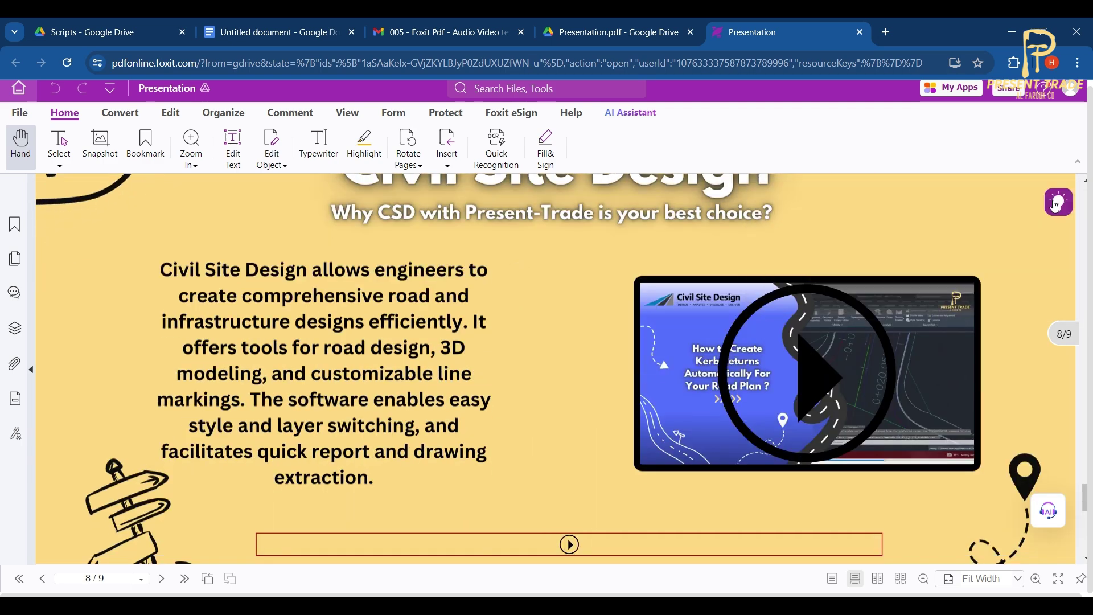
{"action": "left_click", "coordinate": [816, 339]}
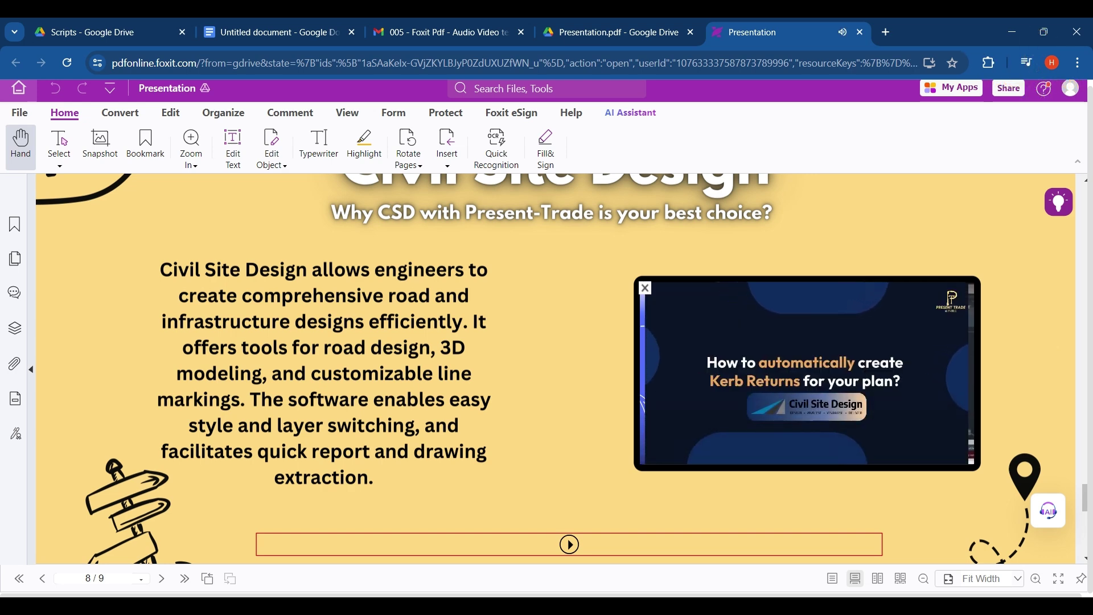
{"action": "left_click_drag", "start_coordinate": [722, 447], "coordinate": [834, 450]}
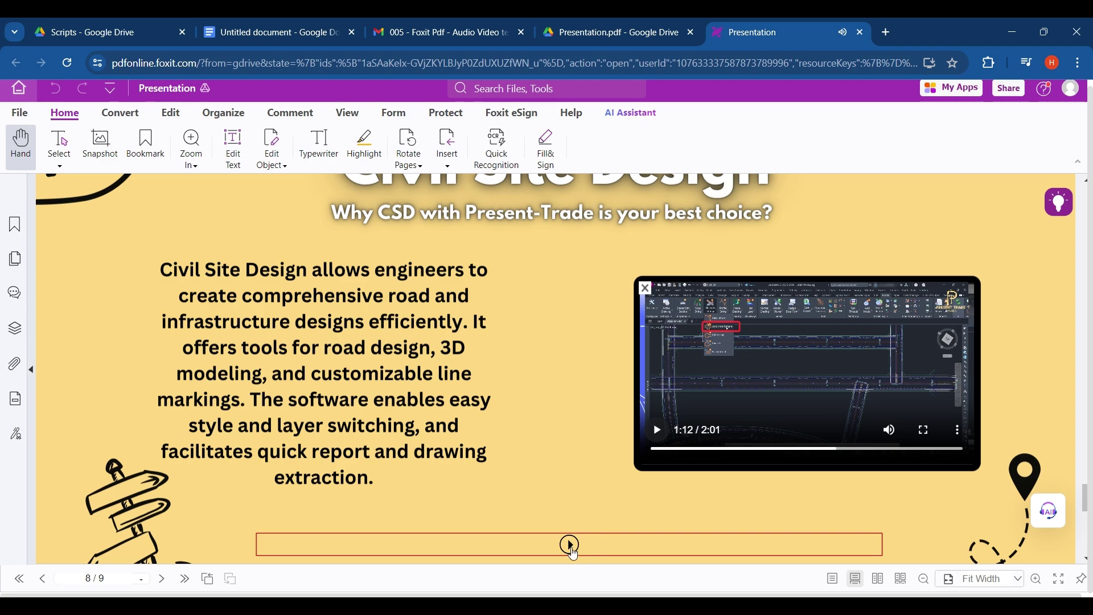
{"action": "left_click", "coordinate": [568, 545]}
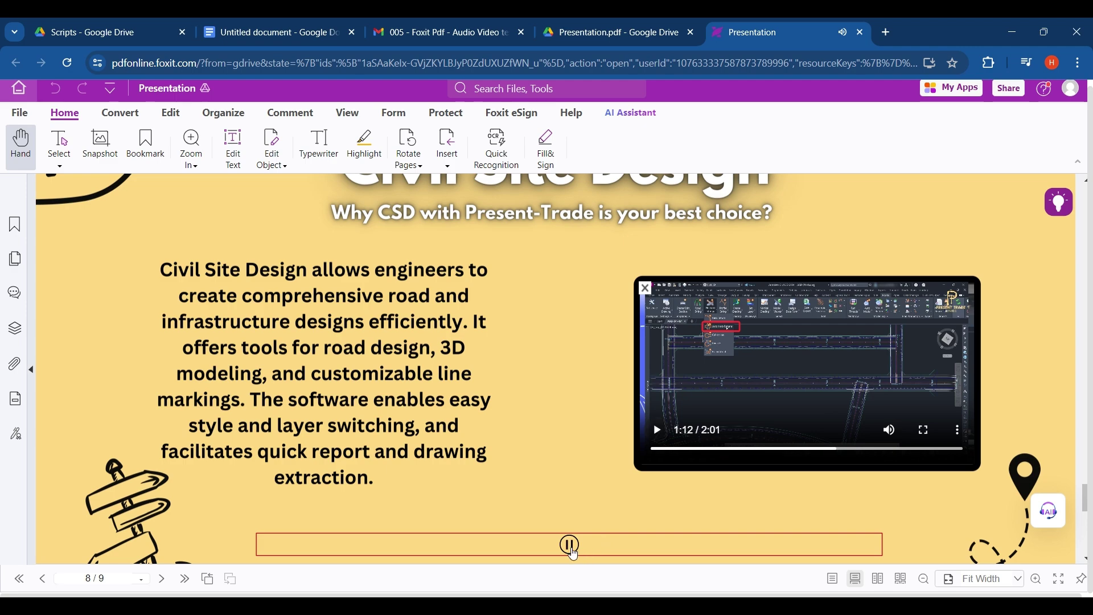